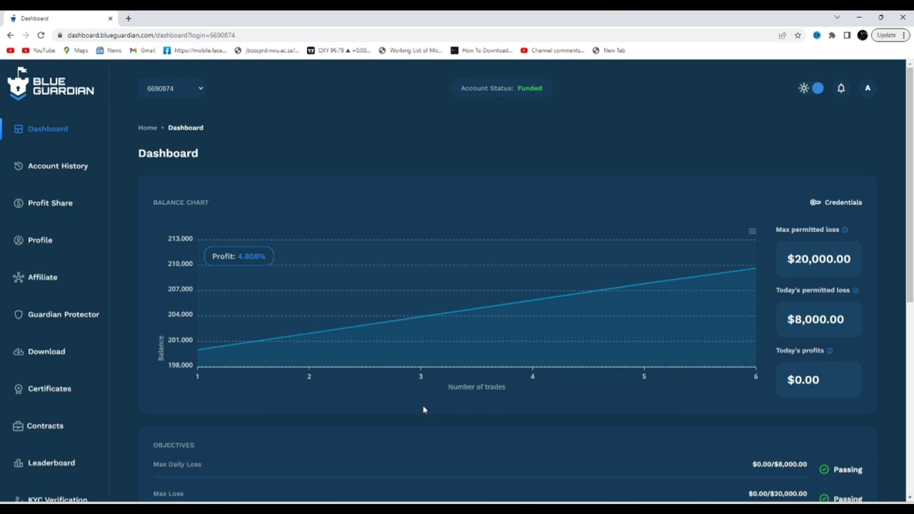
pyautogui.doubleClick(529, 88)
pyautogui.click(471, 104)
pyautogui.tripleClick(475, 96)
pyautogui.click(611, 184)
pyautogui.scroll(-1, 675, 179)
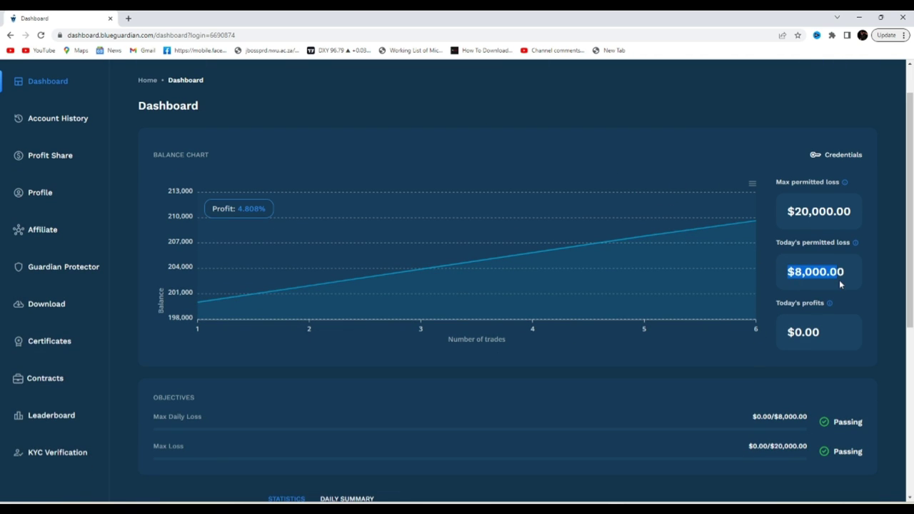
pyautogui.moveTo(788, 332); pyautogui.dragTo(839, 337)
pyautogui.scroll(-2, 786, 337)
pyautogui.scroll(-2, 492, 362)
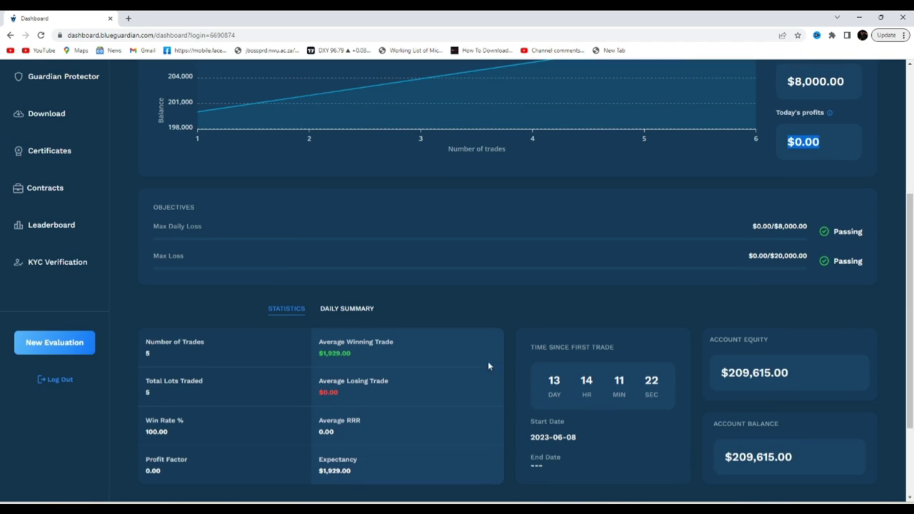
pyautogui.scroll(-1, 273, 427)
pyautogui.moveTo(197, 388); pyautogui.dragTo(143, 385)
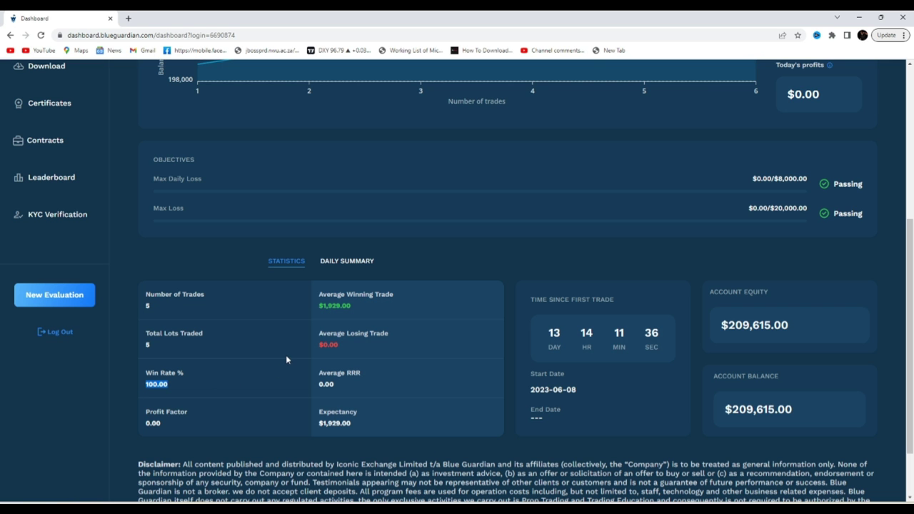
pyautogui.scroll(4, 290, 352)
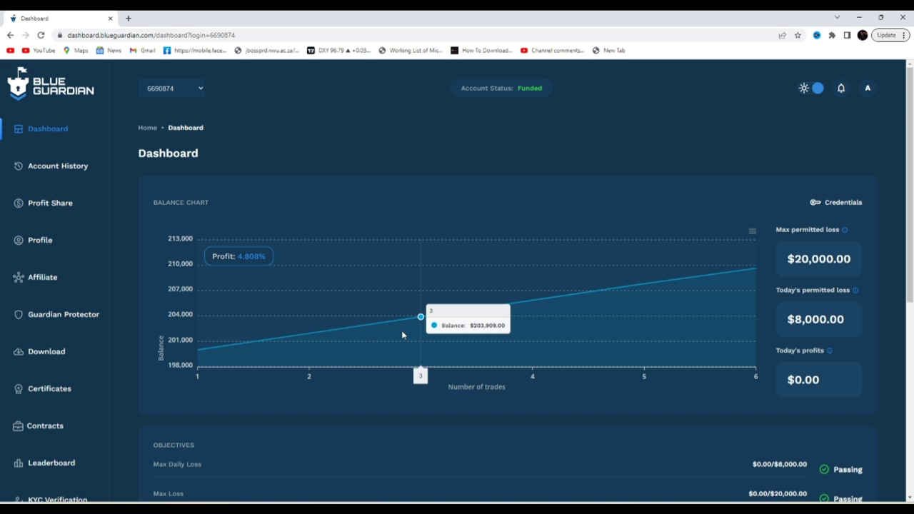
pyautogui.scroll(-2, 402, 333)
pyautogui.scroll(-5, 400, 331)
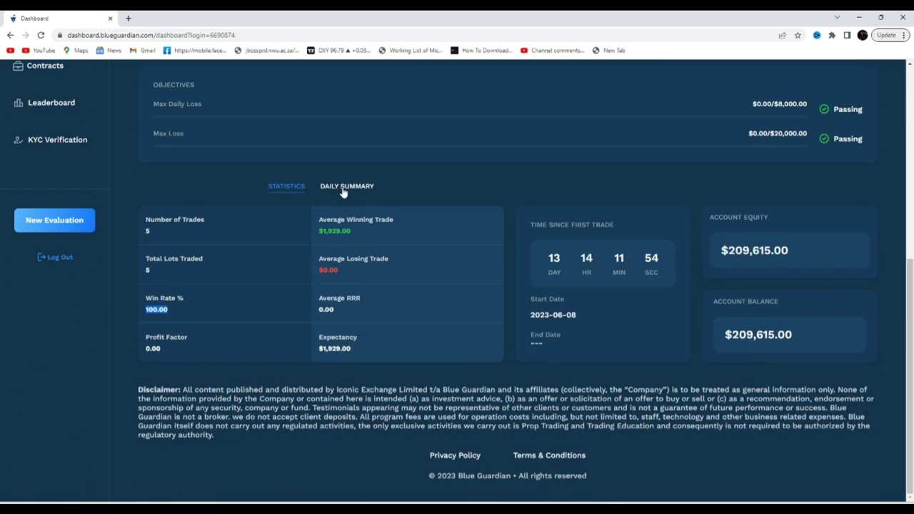
# - Show the Daily Summary and highlight 8 Jun's 5 trades and 5.00 lots
pyautogui.click(344, 188)
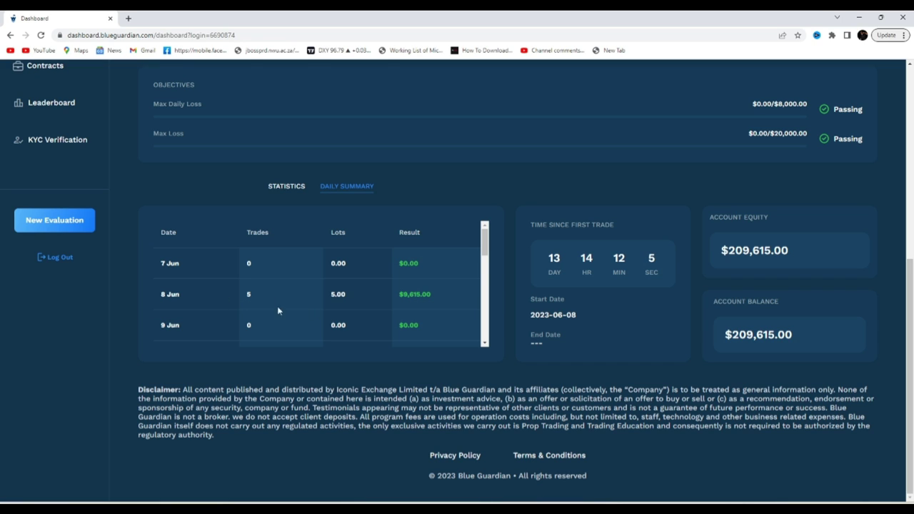
pyautogui.moveTo(160, 296); pyautogui.dragTo(179, 300)
pyautogui.doubleClick(247, 295)
pyautogui.doubleClick(338, 295)
pyautogui.moveTo(338, 295); pyautogui.dragTo(398, 299)
pyautogui.click(427, 298)
# - Scroll through the Date/Trades/Lots/Result table, comparing the 7 Jun and 8 Jun rows, then return to the top
pyautogui.scroll(-5, 450, 318)
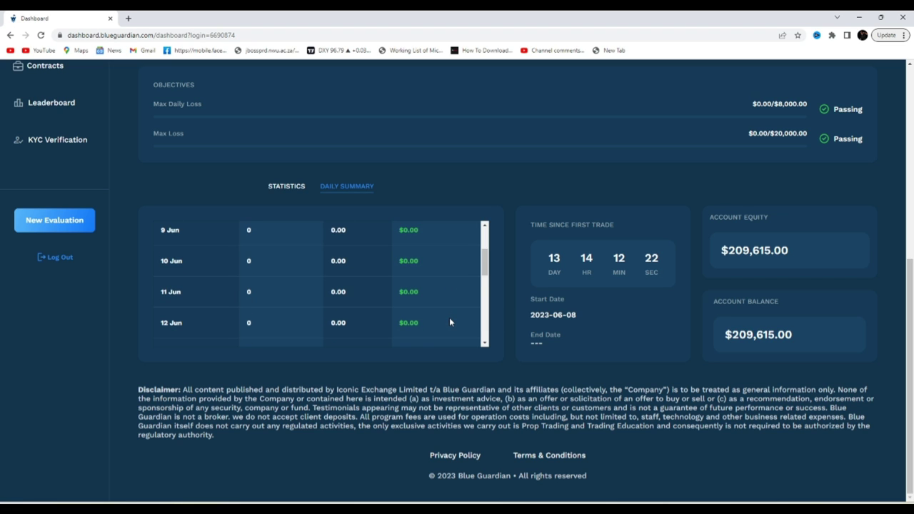
pyautogui.scroll(-4, 451, 322)
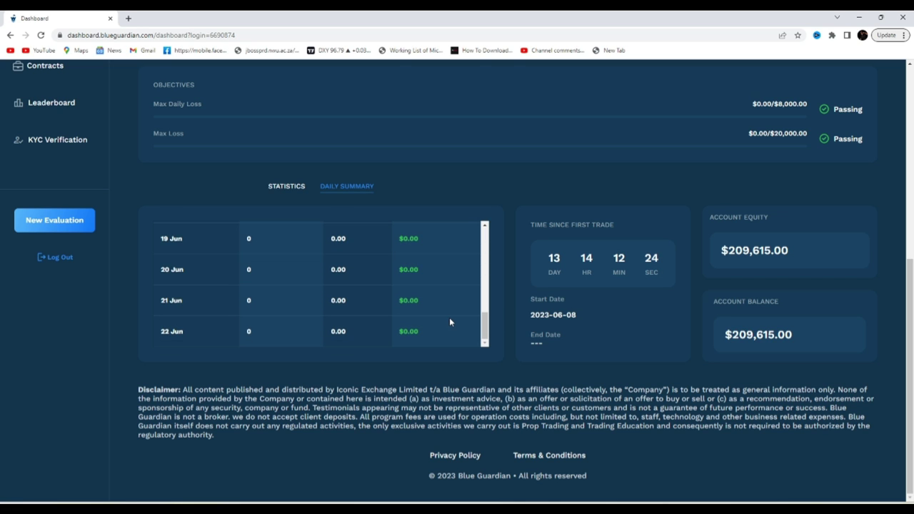
pyautogui.scroll(8, 342, 318)
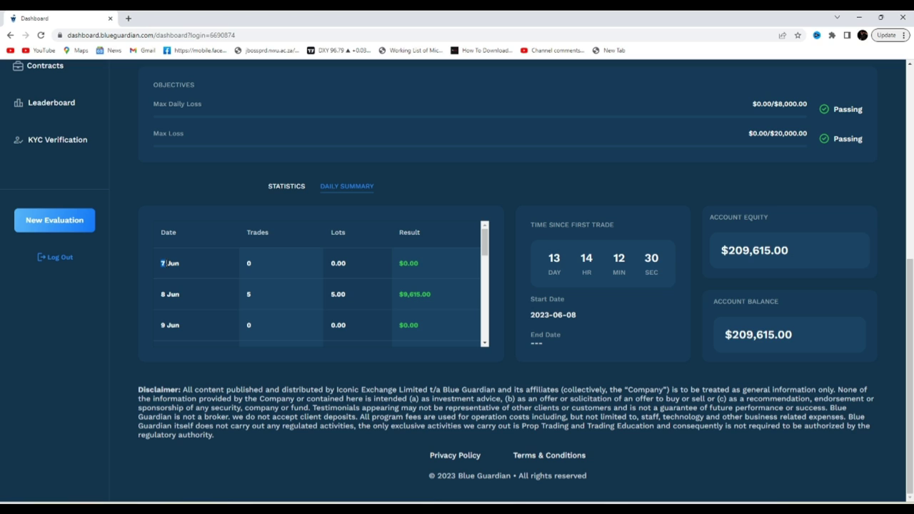
pyautogui.moveTo(155, 263); pyautogui.dragTo(186, 266)
pyautogui.moveTo(162, 293); pyautogui.dragTo(198, 305)
pyautogui.scroll(-5, 257, 294)
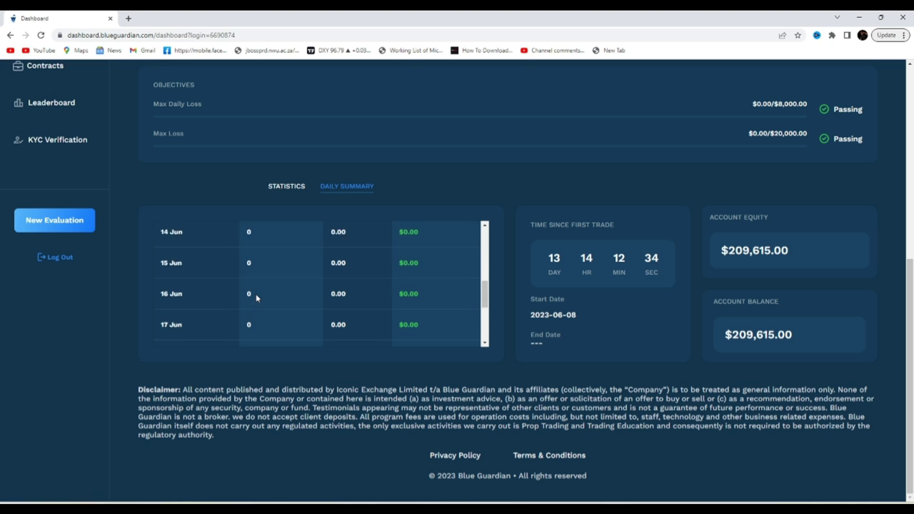
pyautogui.scroll(-1, 256, 294)
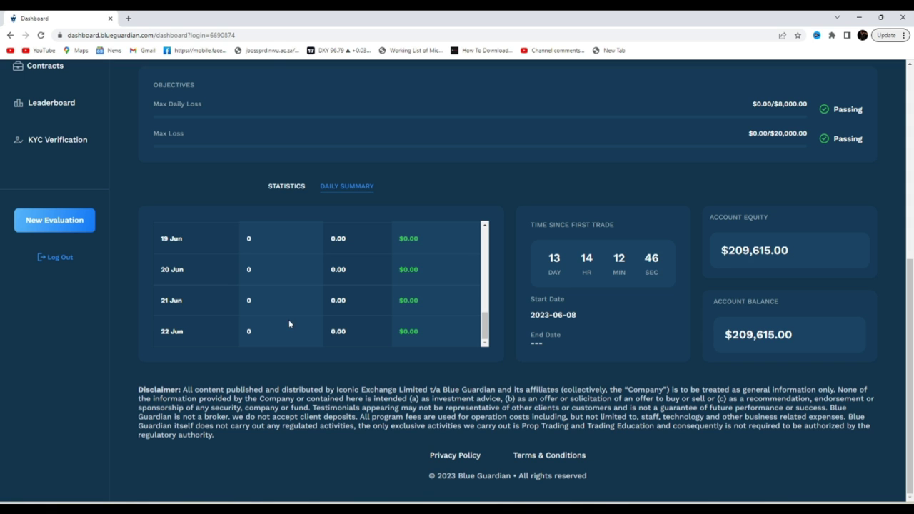
pyautogui.scroll(8, 275, 344)
pyautogui.scroll(5, 396, 243)
pyautogui.scroll(-5, 411, 241)
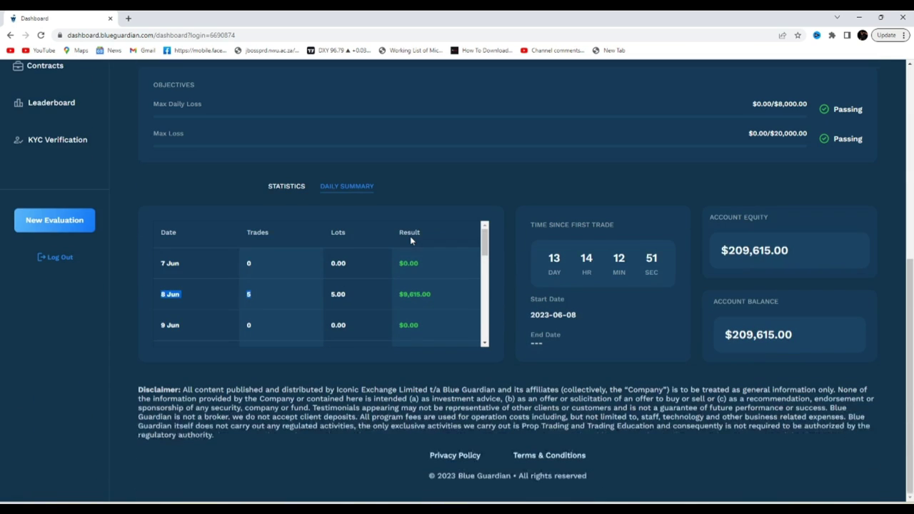
pyautogui.scroll(-6, 439, 288)
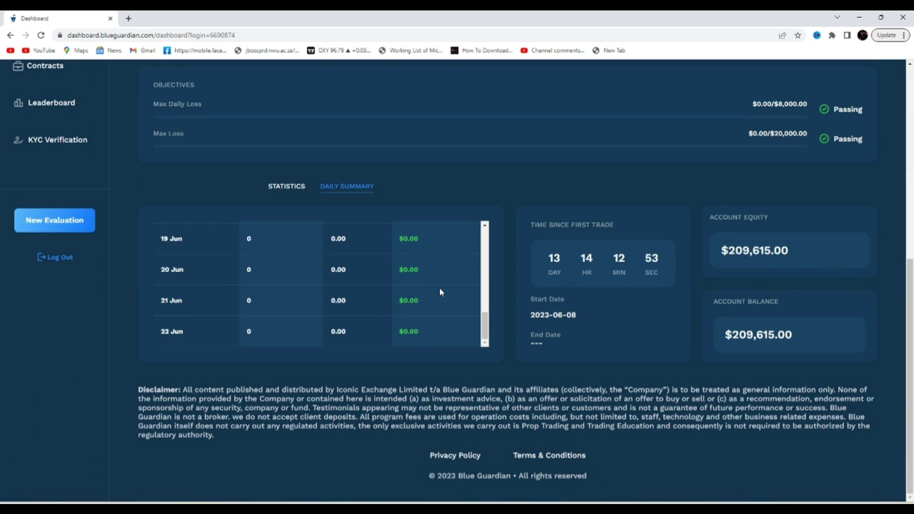
pyautogui.scroll(4, 439, 287)
pyautogui.scroll(5, 423, 222)
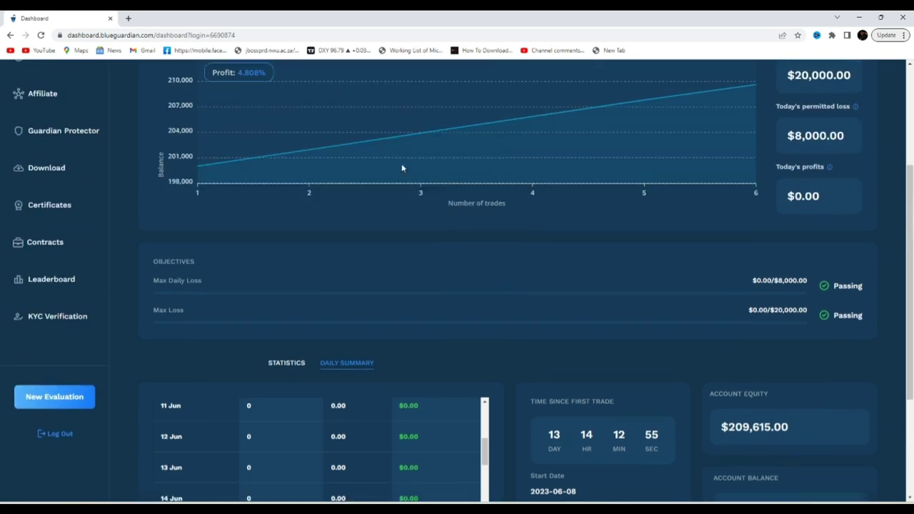
# - Open Account History and review the five listed XAUUSD trades from 2023-06-08
pyautogui.click(60, 175)
pyautogui.click(236, 260)
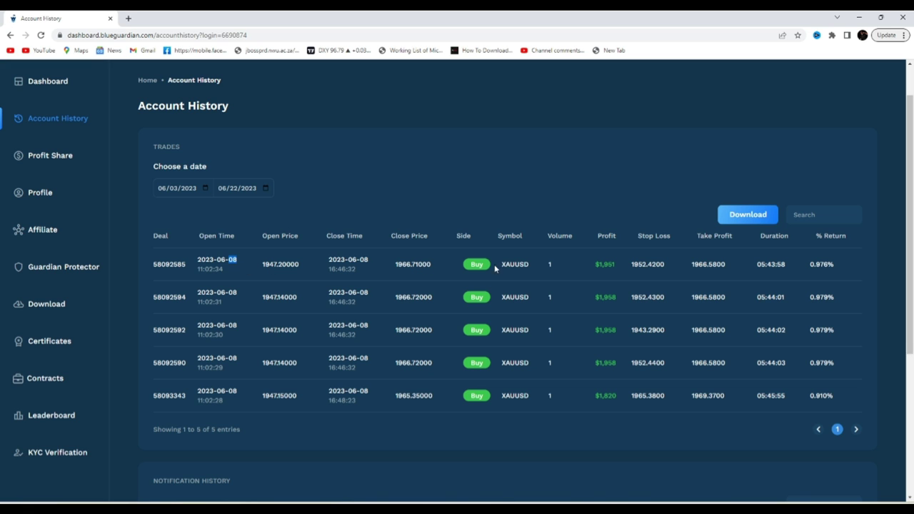
pyautogui.moveTo(562, 260); pyautogui.dragTo(534, 396)
pyautogui.click(546, 434)
# - Check the trade profits, including the fourth trade's $1,958, then scroll back up
pyautogui.moveTo(592, 296); pyautogui.dragTo(605, 301)
pyautogui.click(600, 339)
pyautogui.moveTo(617, 363); pyautogui.dragTo(599, 362)
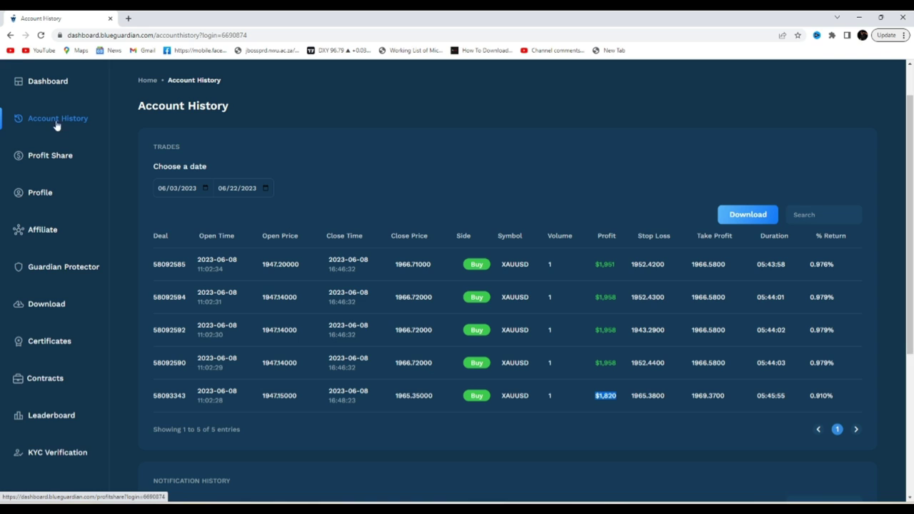
pyautogui.scroll(1, 29, 122)
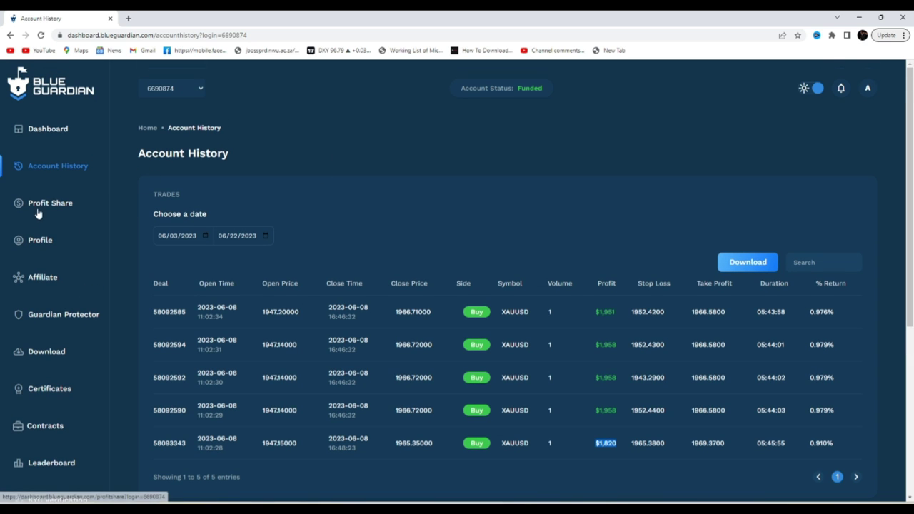
# - Open the Profit Share page showing $9,615.00 withdrawable and a $8,172.75 client payout
pyautogui.click(59, 207)
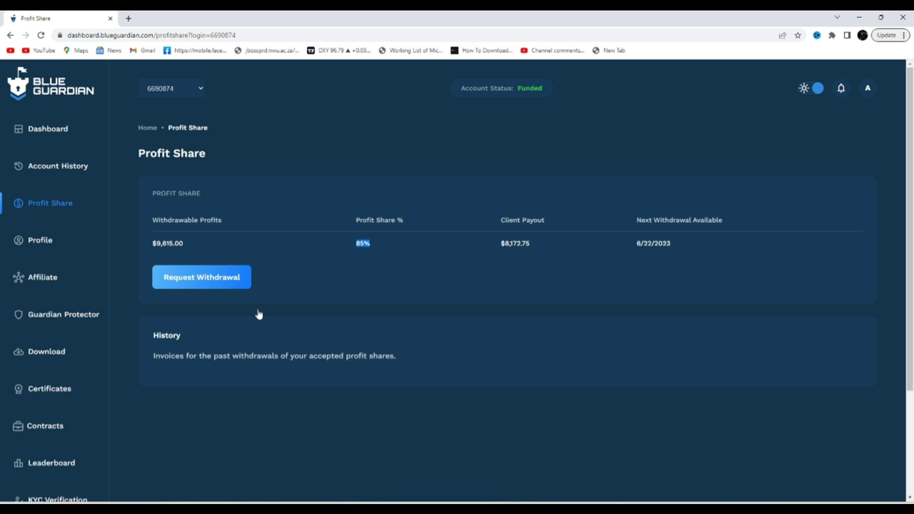
# - Start a new withdrawal request with Deel as the payment method
pyautogui.click(200, 279)
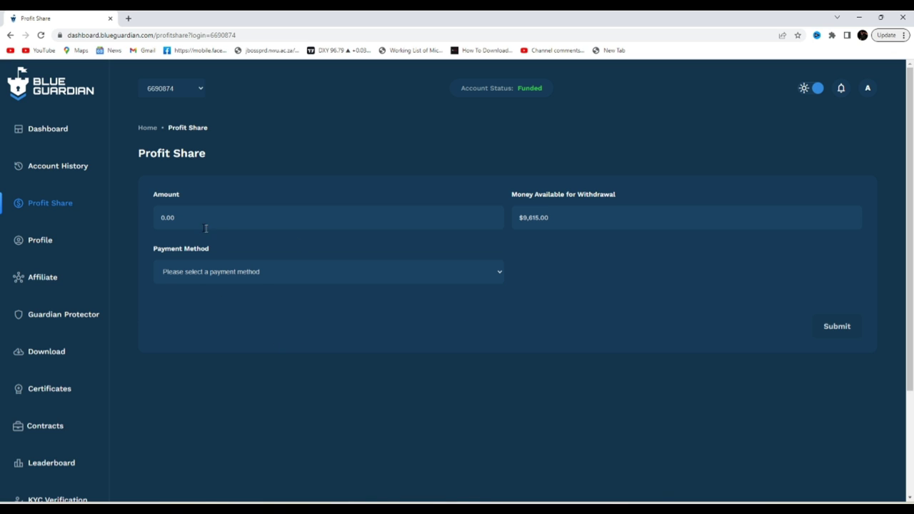
pyautogui.click(245, 271)
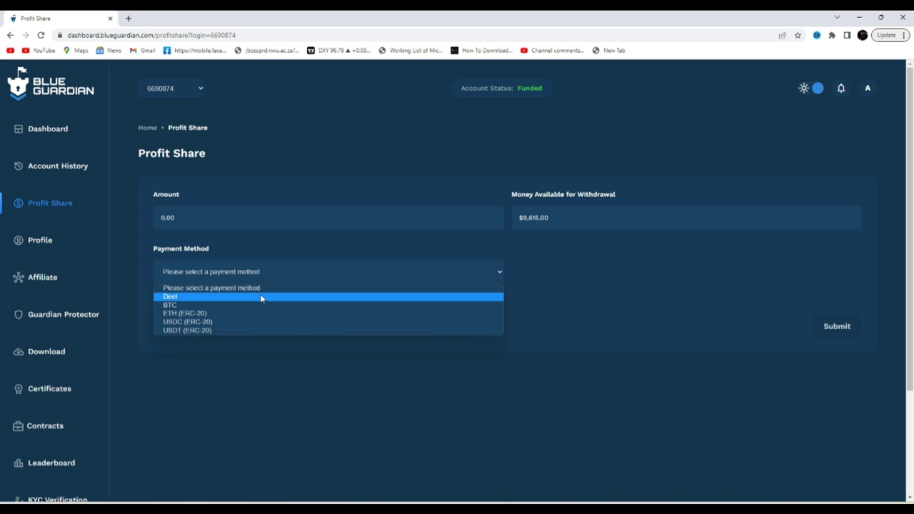
pyautogui.click(261, 296)
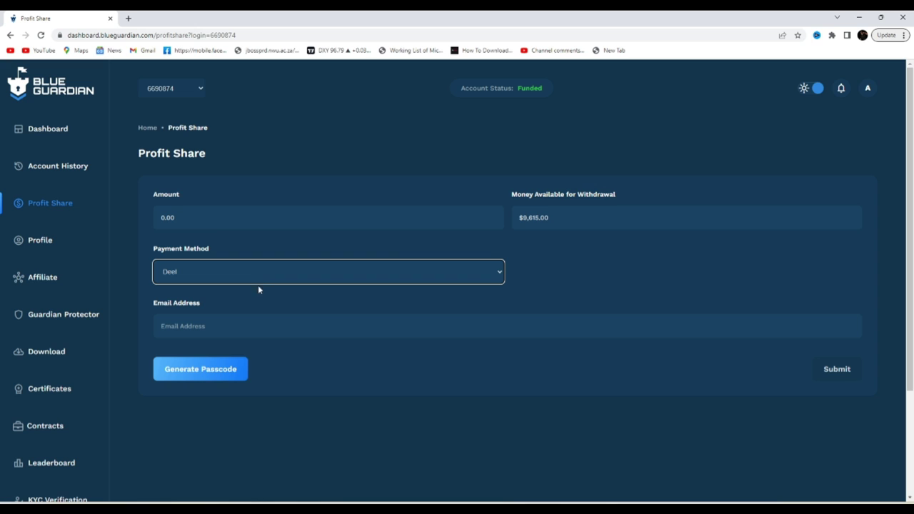
# - Copy the full available $9,615.00 into the Amount field
pyautogui.click(204, 215)
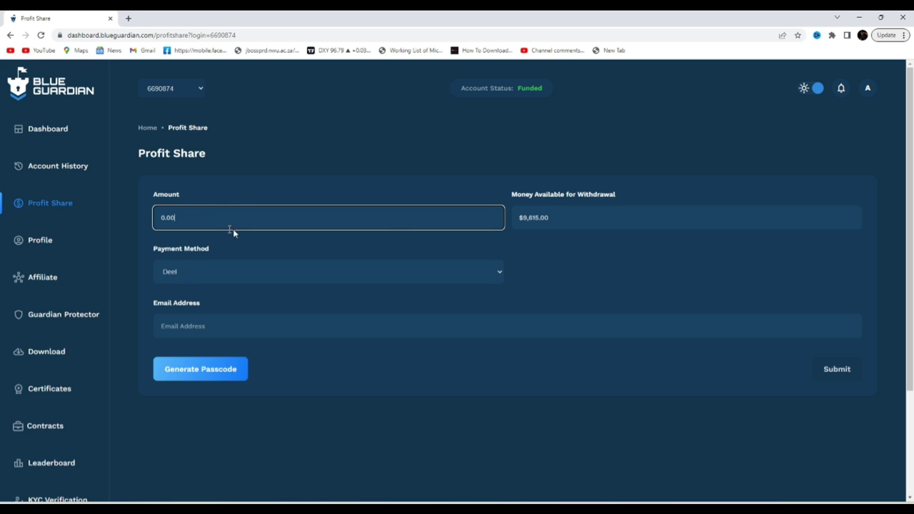
pyautogui.click(556, 219)
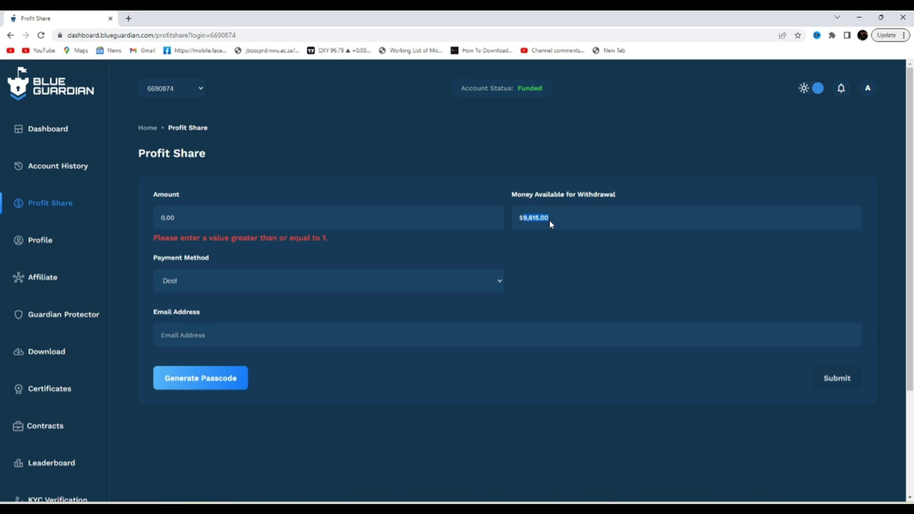
pyautogui.rightClick(537, 223)
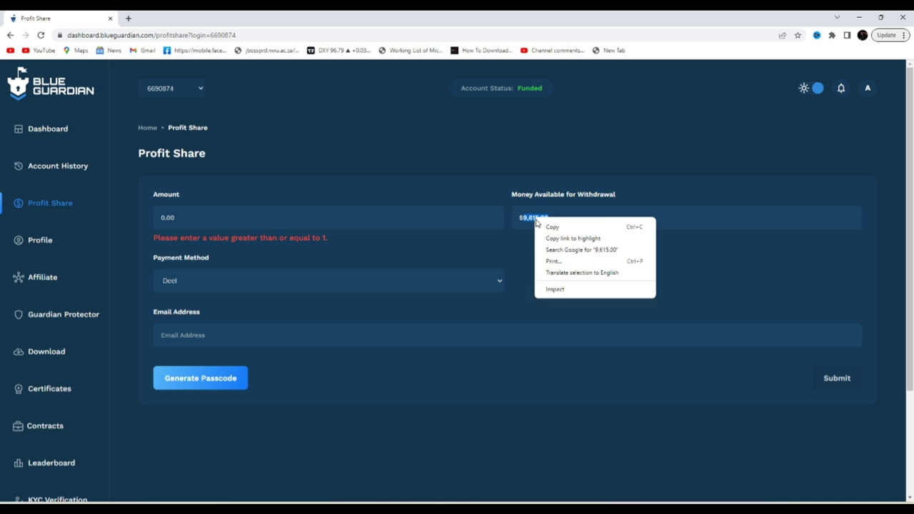
pyautogui.click(555, 227)
pyautogui.click(275, 214)
pyautogui.hotkey('ctrl', 'v')
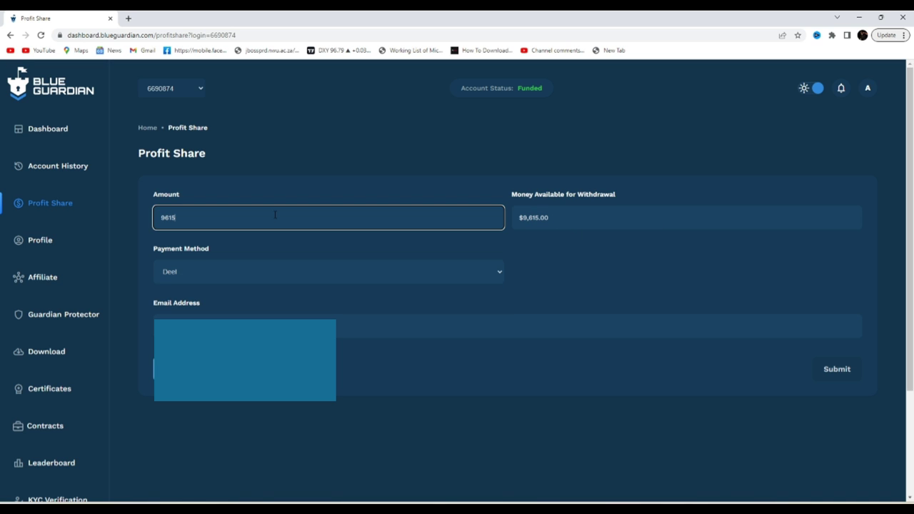
# - Autofill the account's payout e-mail address in the Email Address field
pyautogui.click(428, 327)
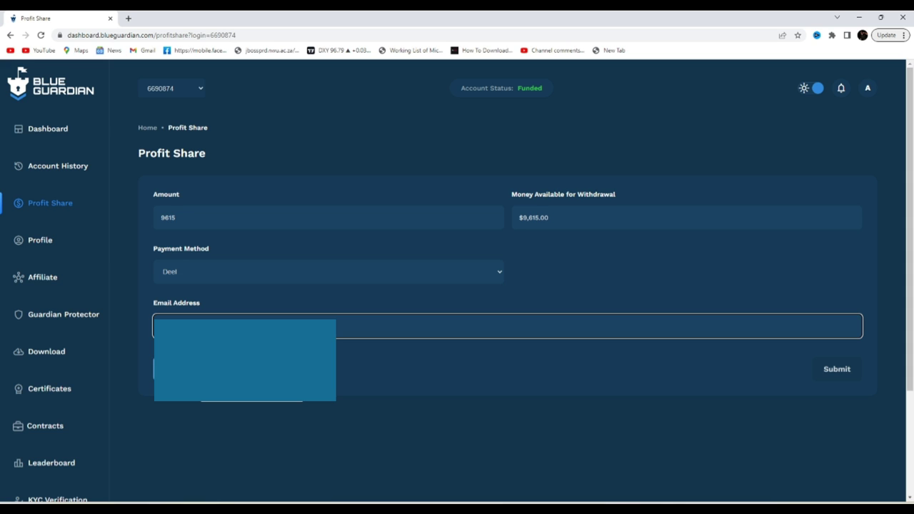
pyautogui.press('Down')
pyautogui.press('Return')
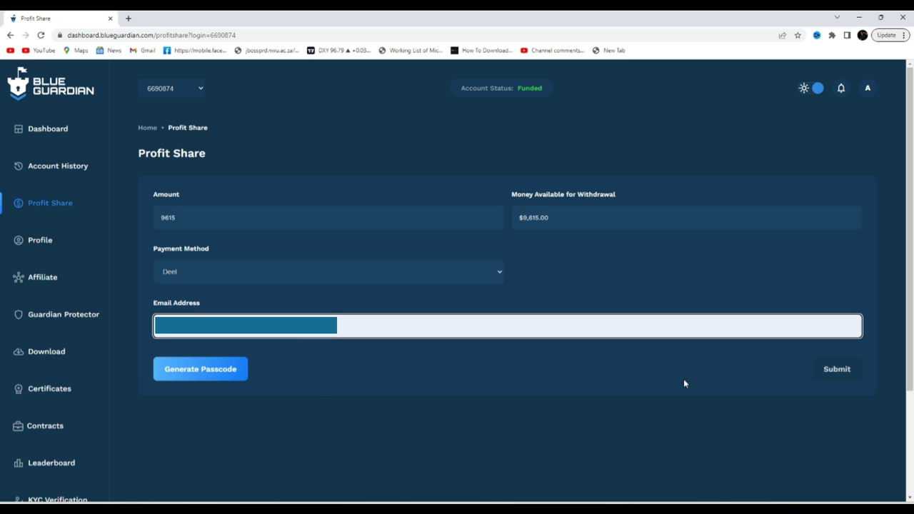
# - Generate the e-mailed one-time passcode, enter the code, and submit the withdrawal request
pyautogui.click(205, 379)
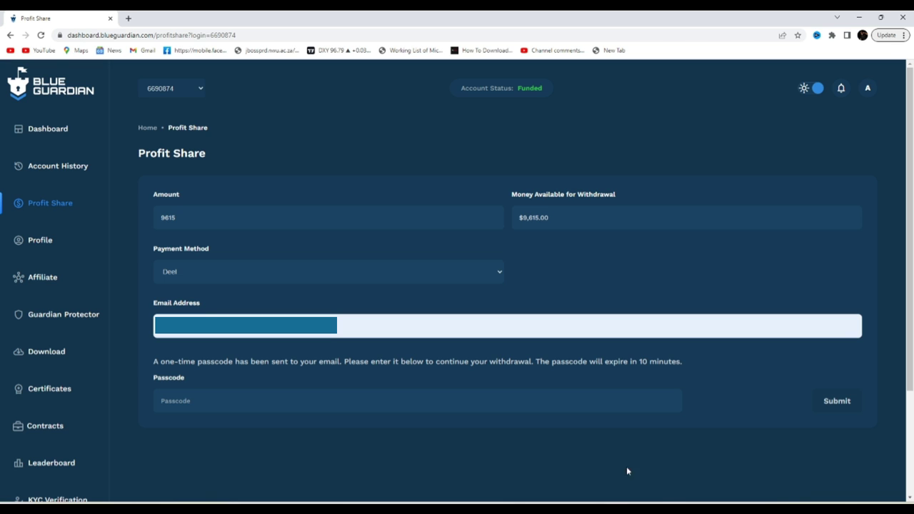
pyautogui.click(240, 406)
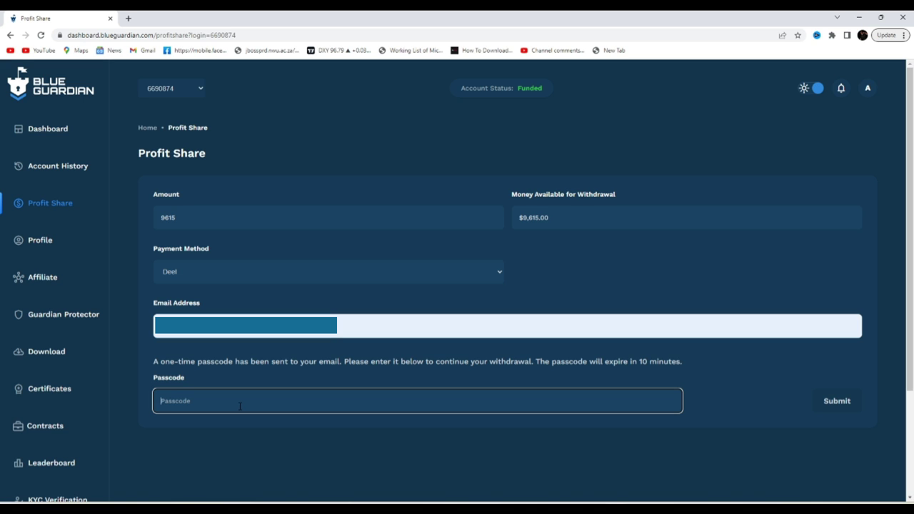
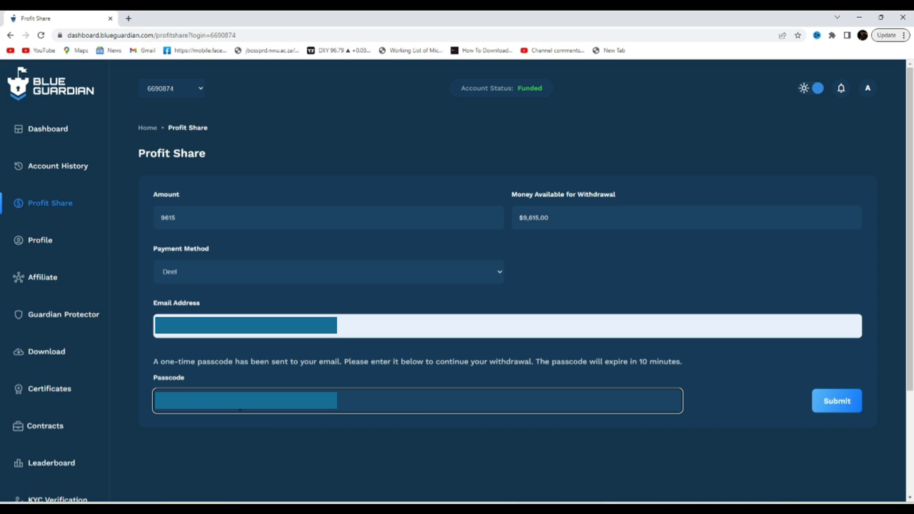
pyautogui.click(832, 409)
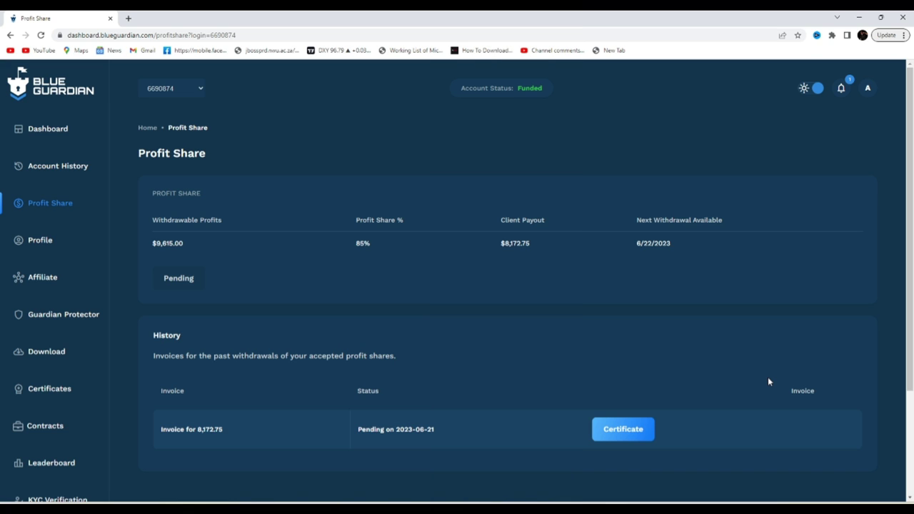
# - Open the payout certificate for the pending $8,172.75 invoice in a new tab
pyautogui.click(620, 434)
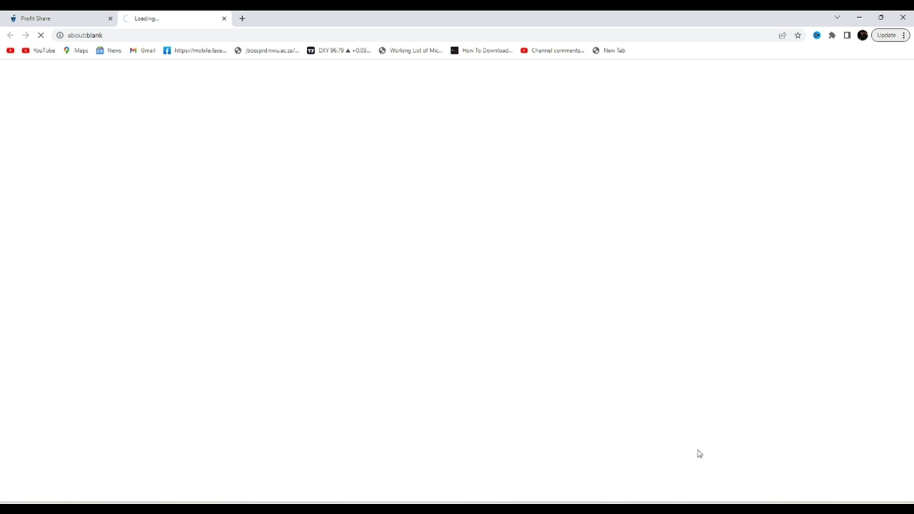